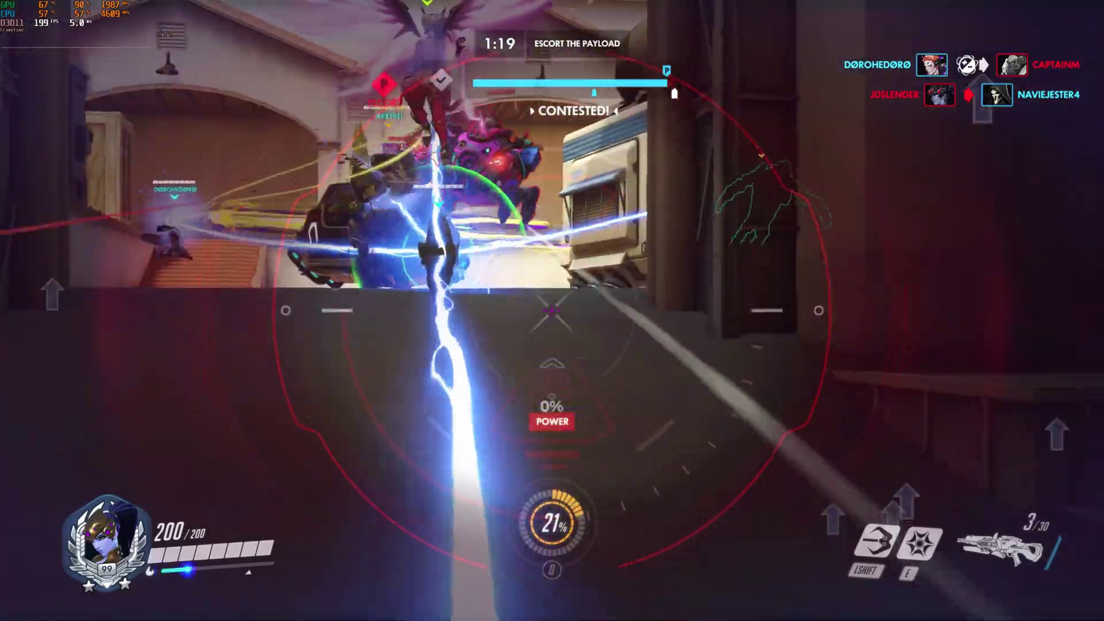
# Reload, grapple, scope in and out and greet players, then minimize File Explorer.
pyautogui.press('r')
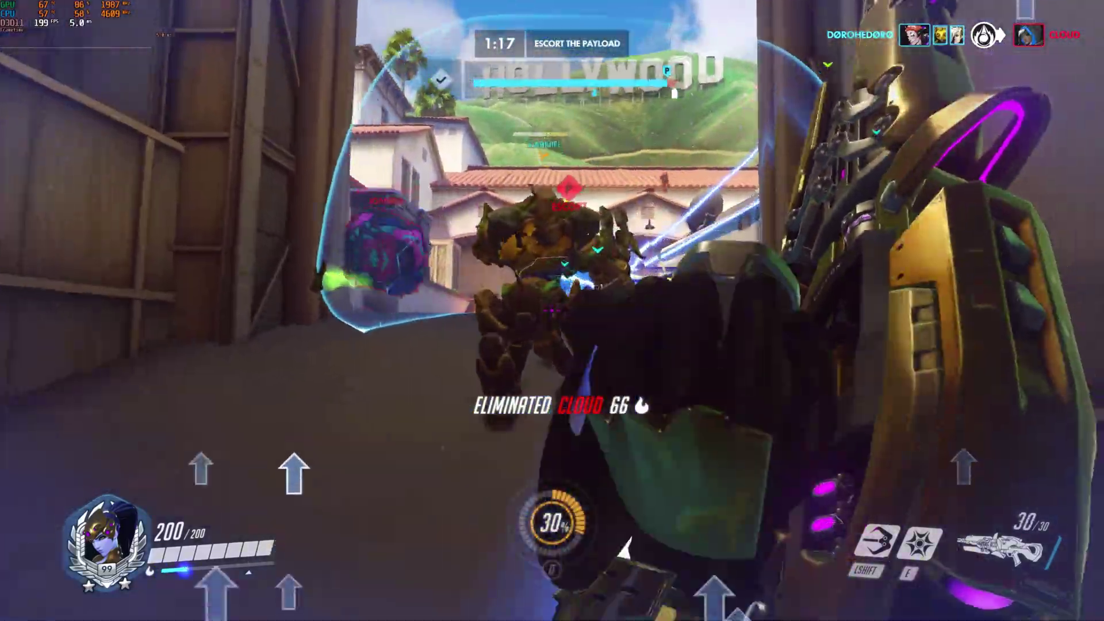
pyautogui.press('shift')
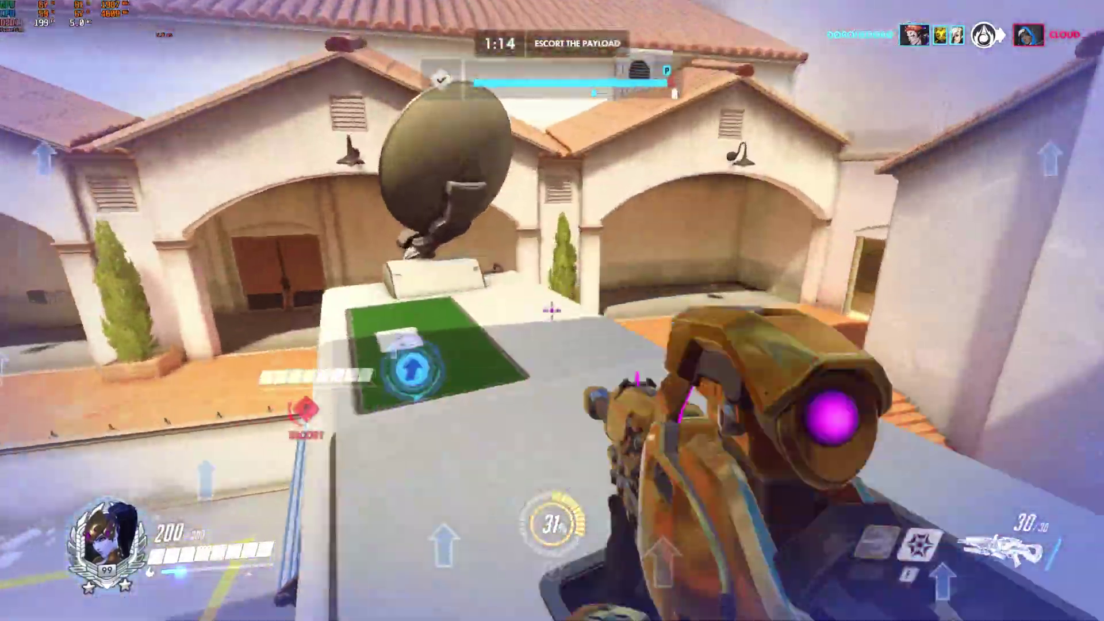
pyautogui.rightClick(552, 311)
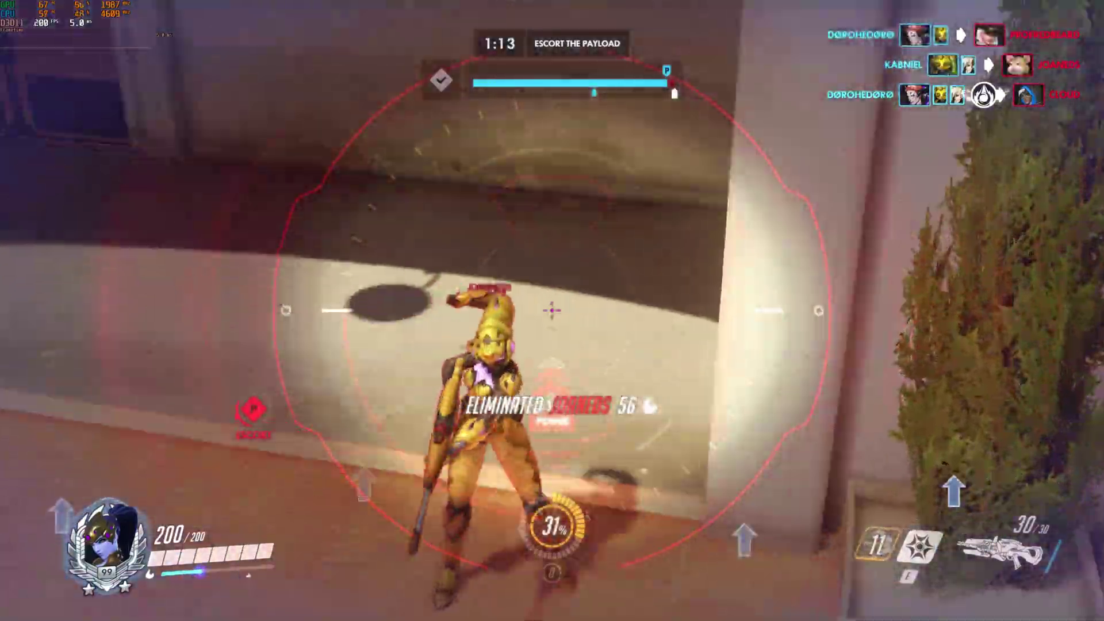
pyautogui.rightClick(552, 311)
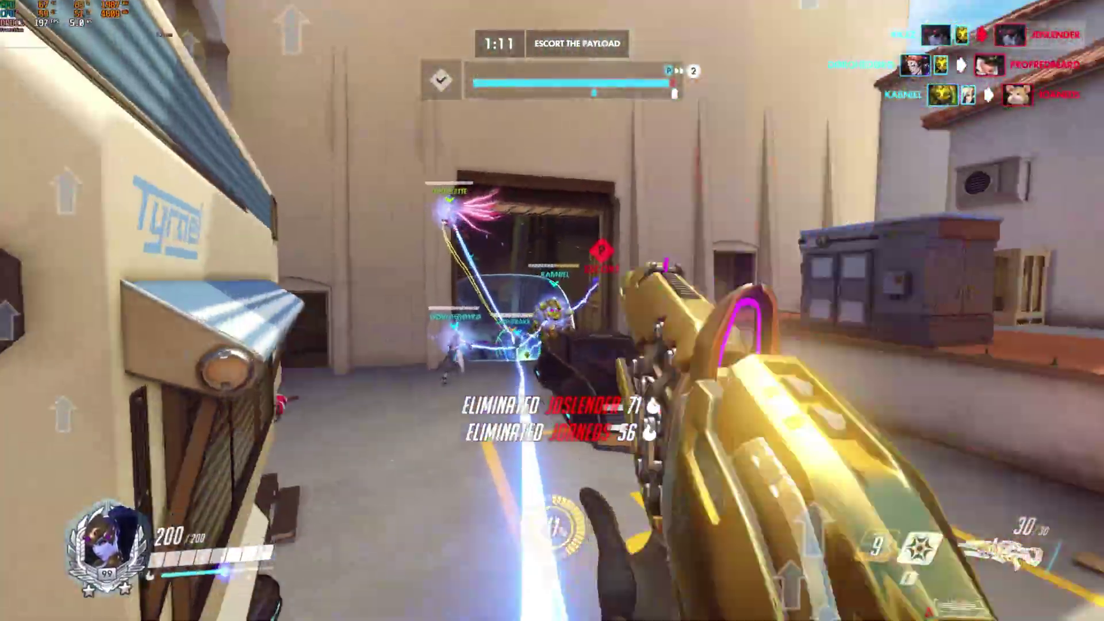
pyautogui.press('c')
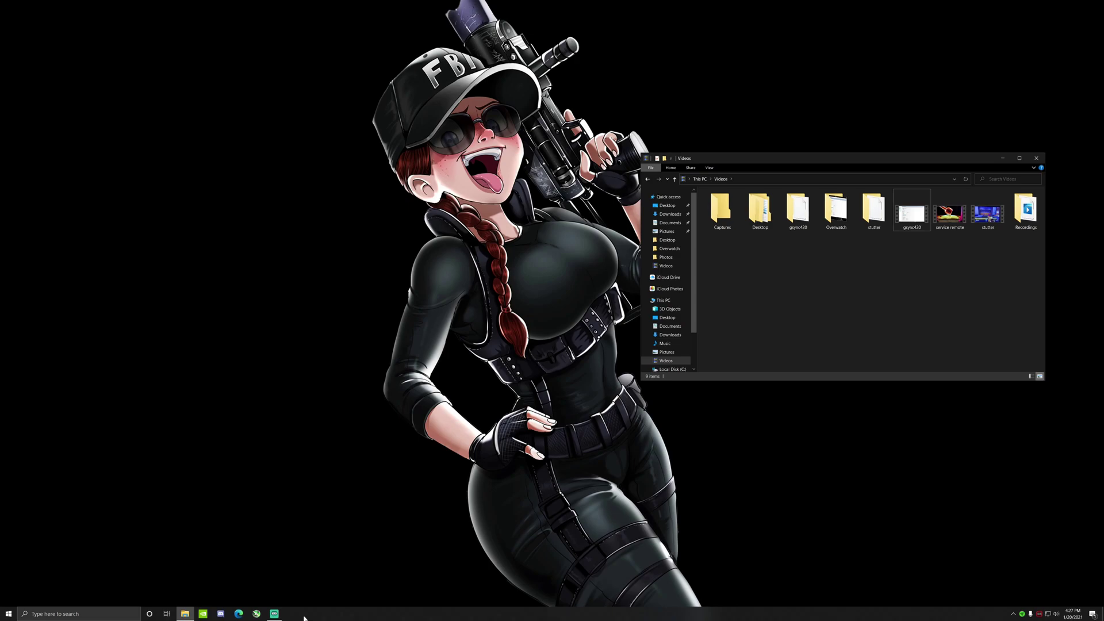
pyautogui.click(203, 614)
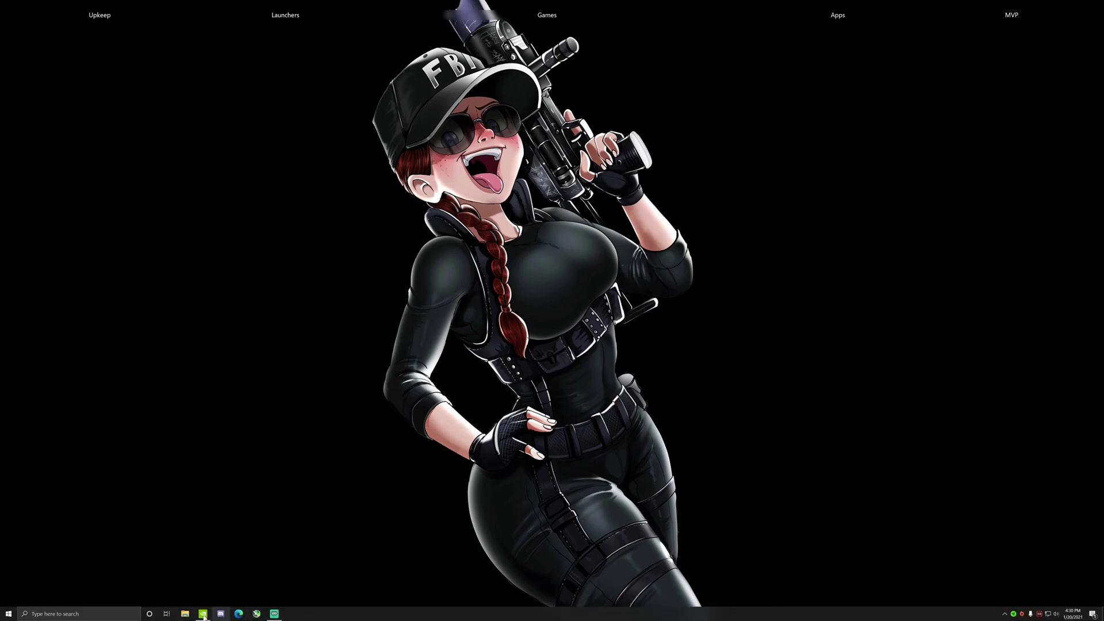
# Set the 3840×2160 display to No scaling under Adjust desktop size and position, and apply.
pyautogui.click(203, 615)
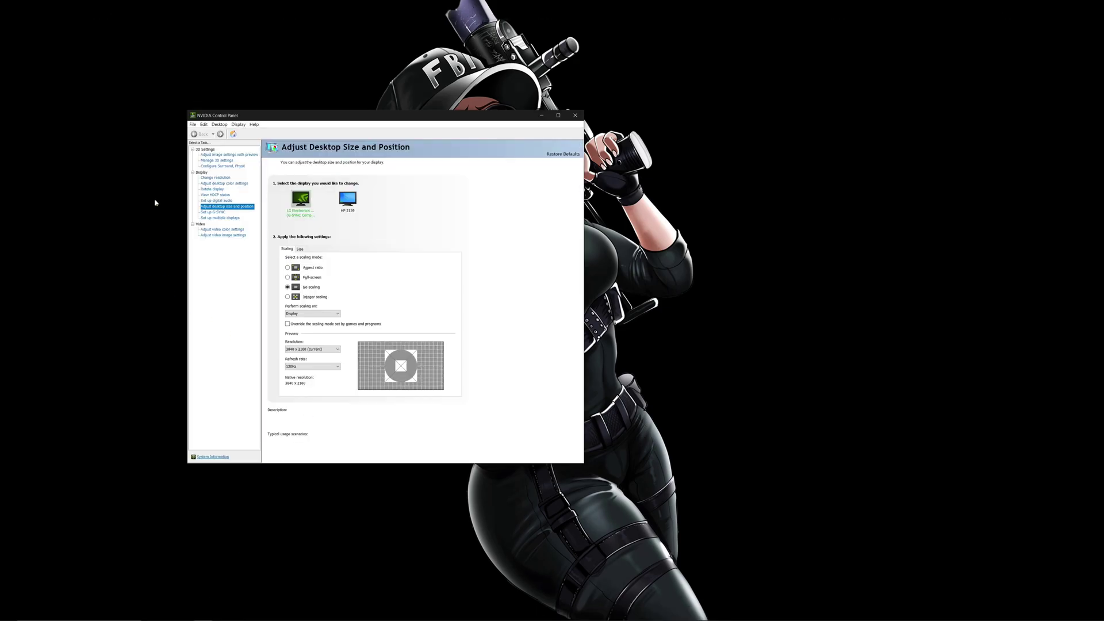
pyautogui.click(210, 208)
pyautogui.click(288, 298)
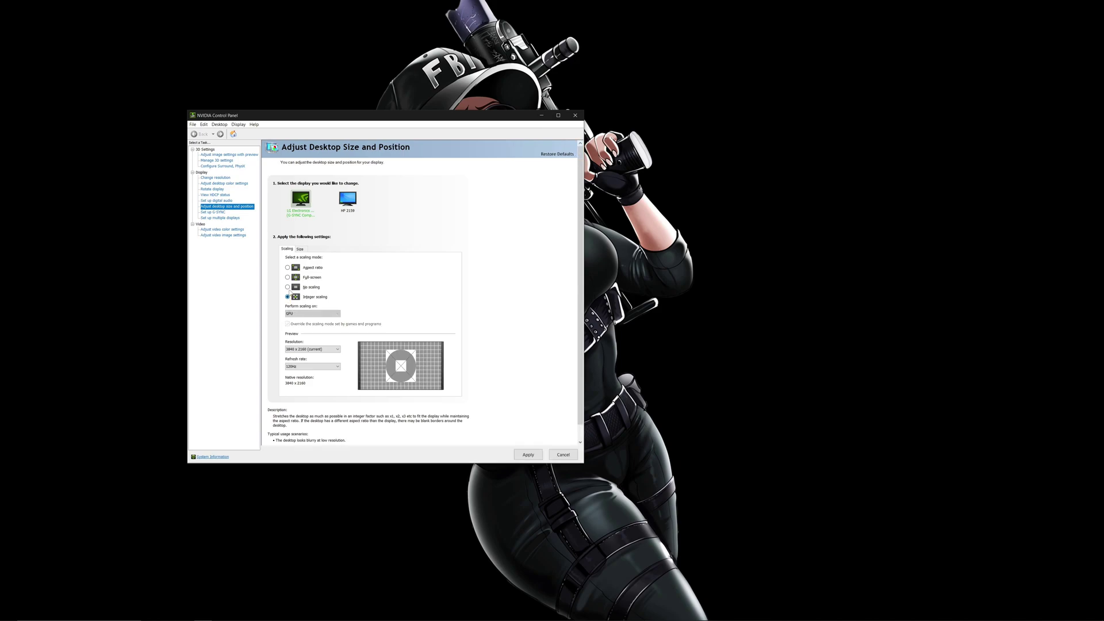
pyautogui.click(287, 287)
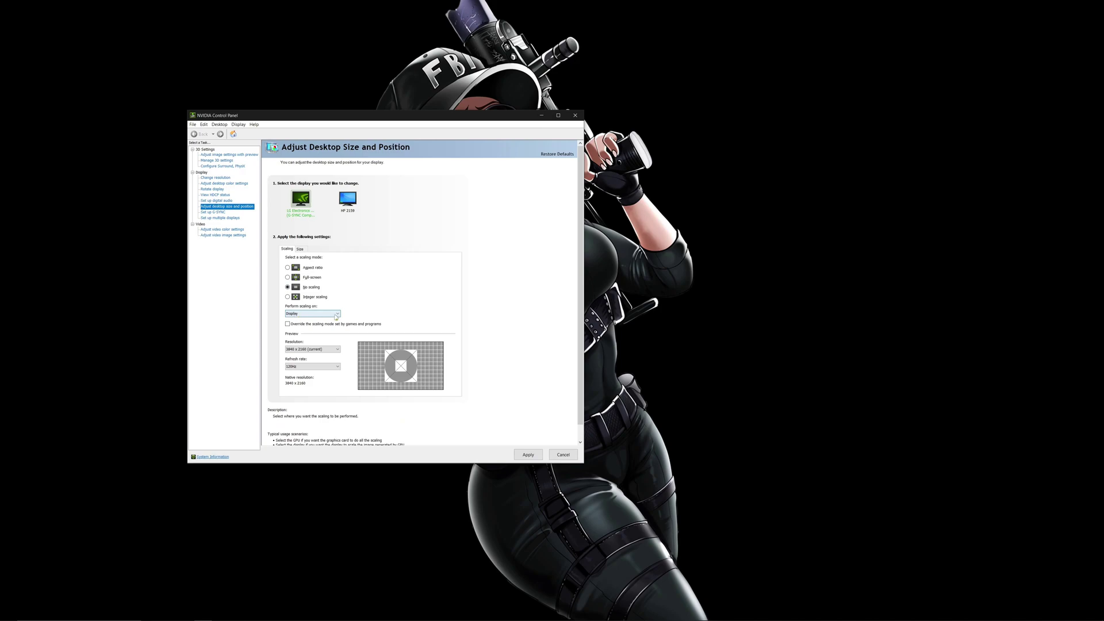
pyautogui.click(526, 456)
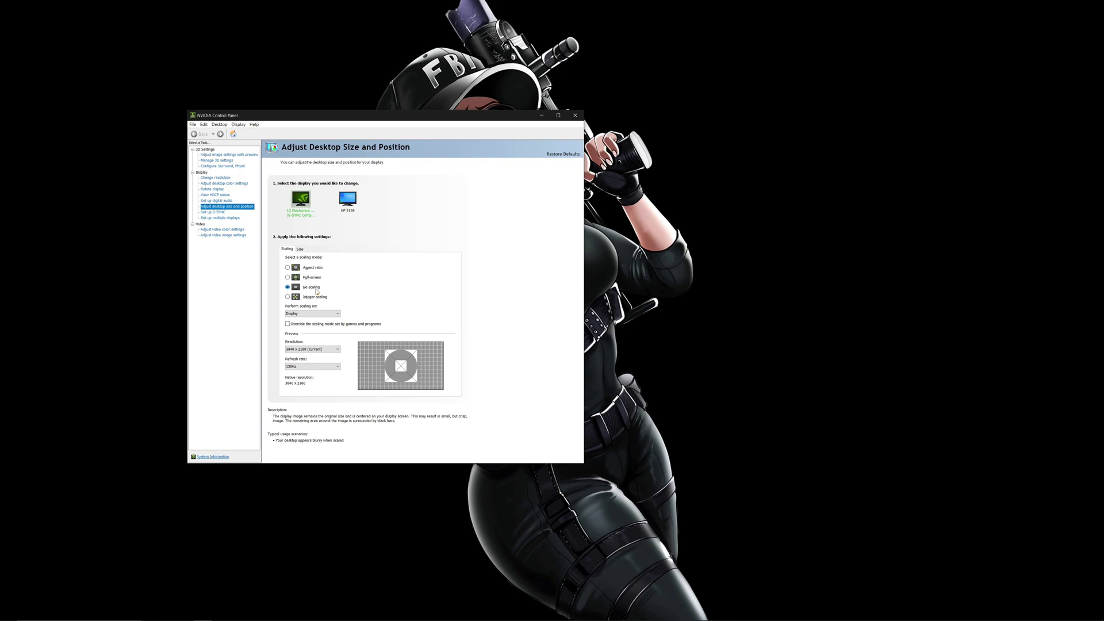
pyautogui.moveTo(313, 349)
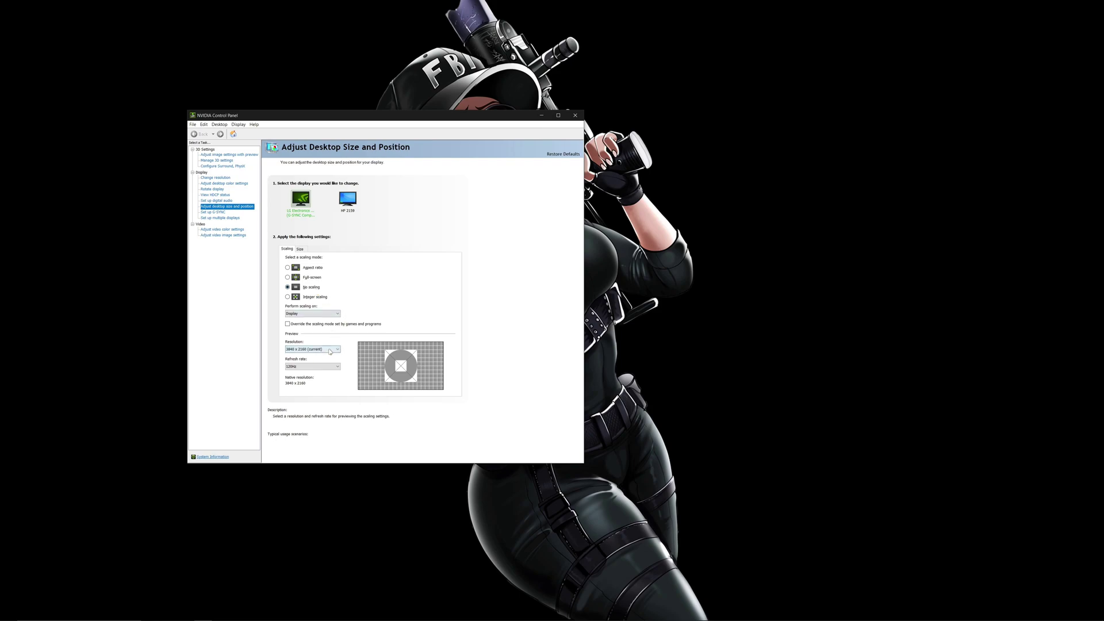
pyautogui.click(336, 350)
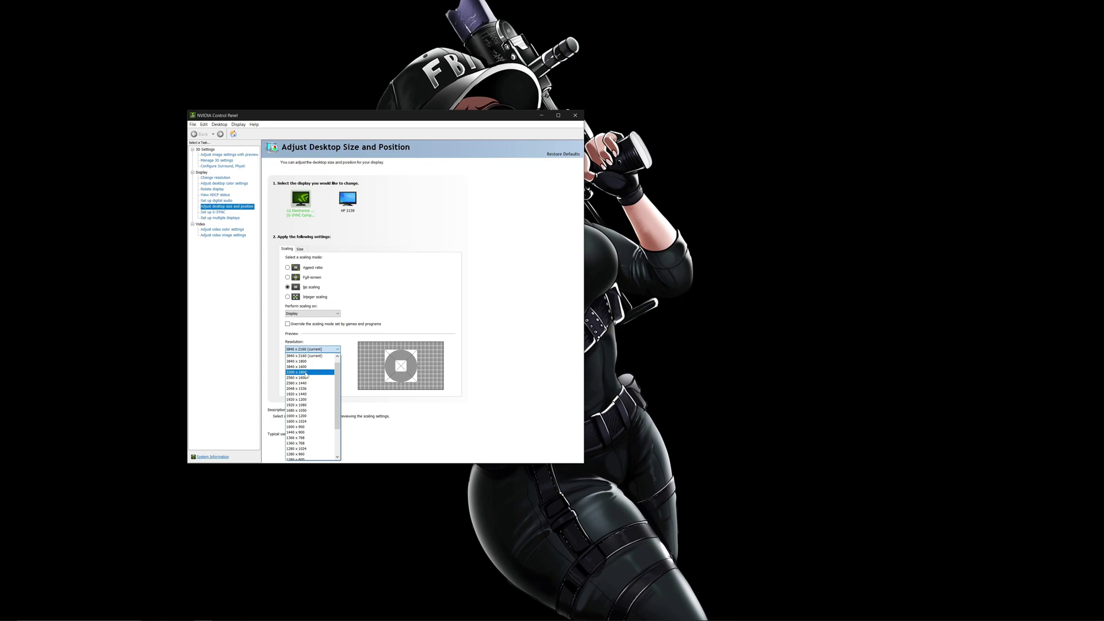
pyautogui.click(303, 374)
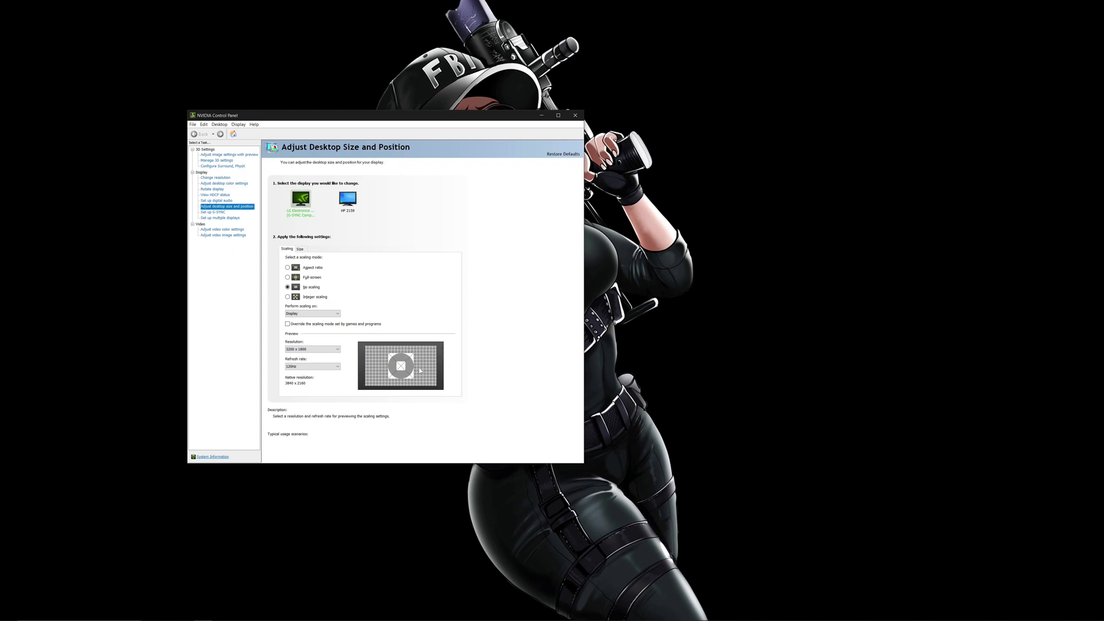
pyautogui.click(326, 350)
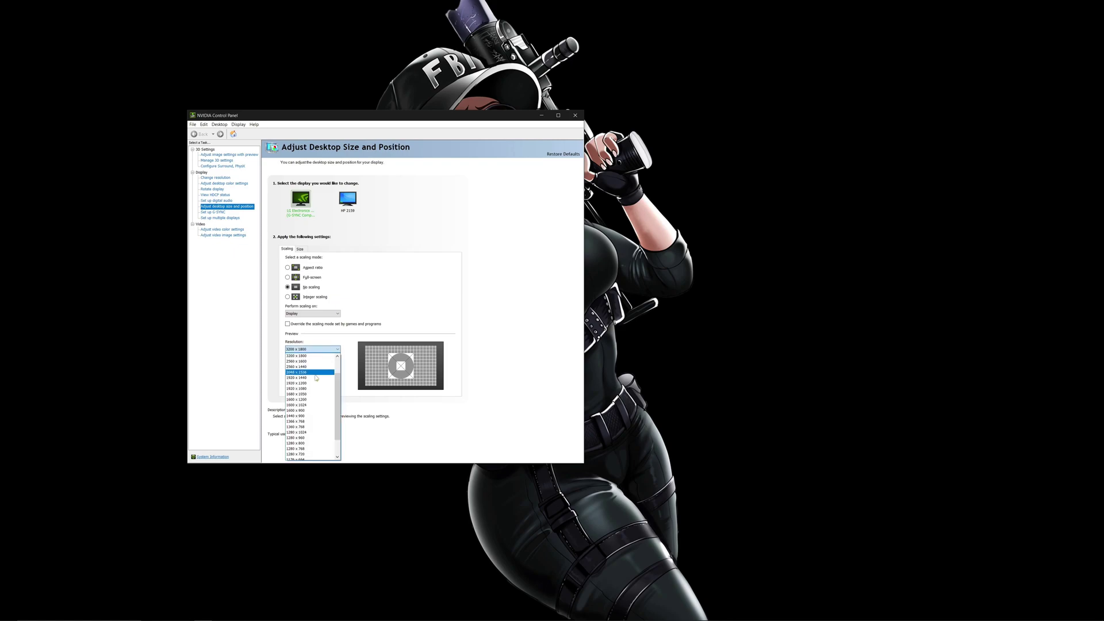
pyautogui.scroll(2, 316, 378)
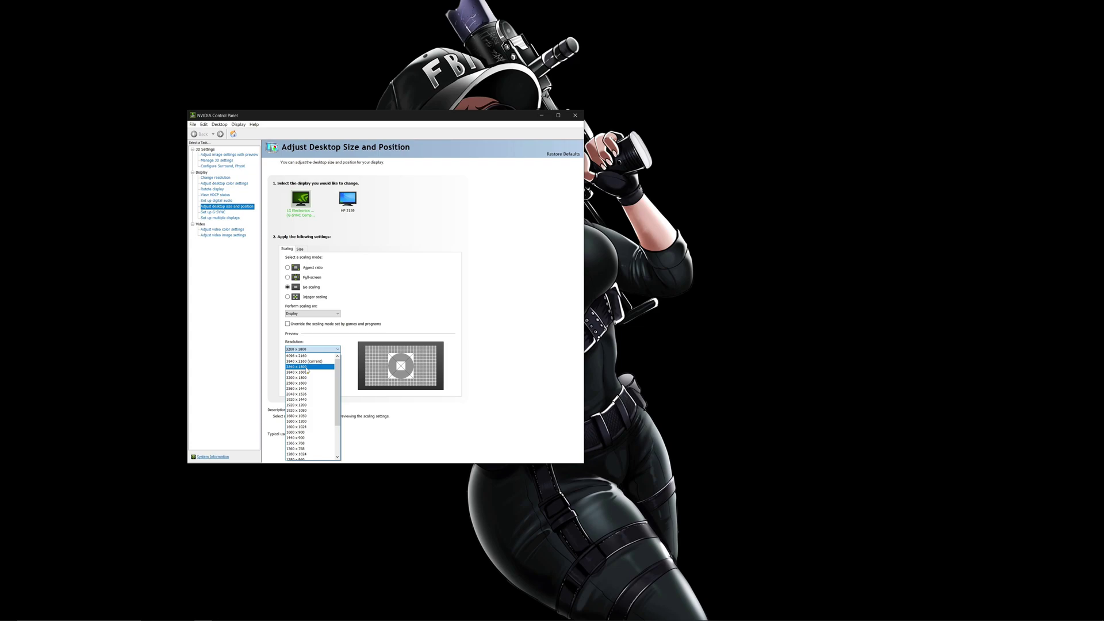
pyautogui.click(306, 368)
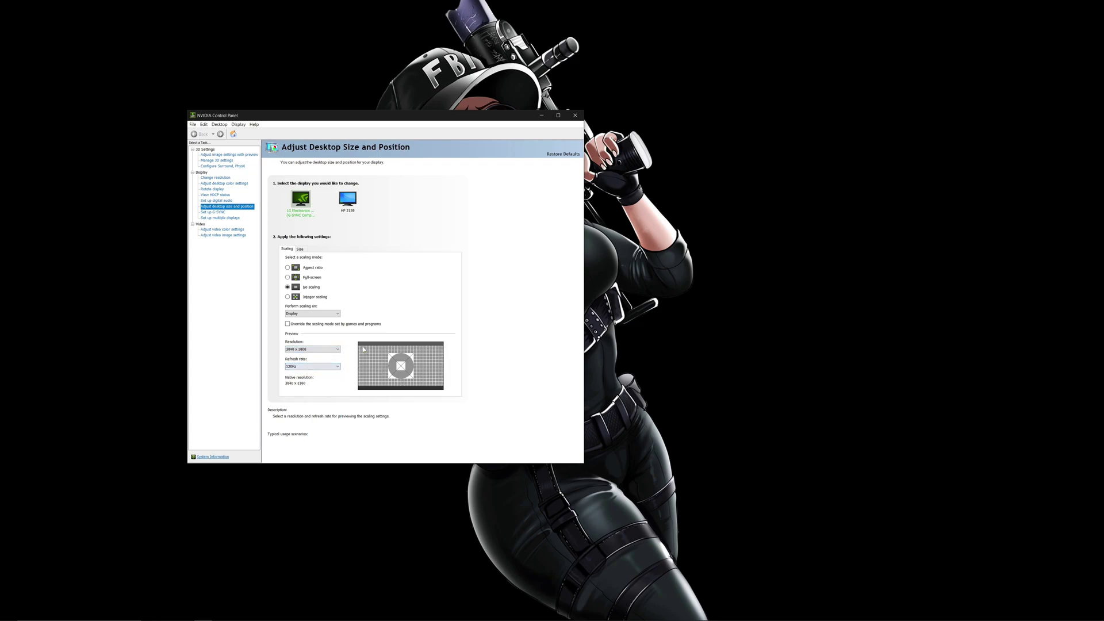
pyautogui.click(320, 350)
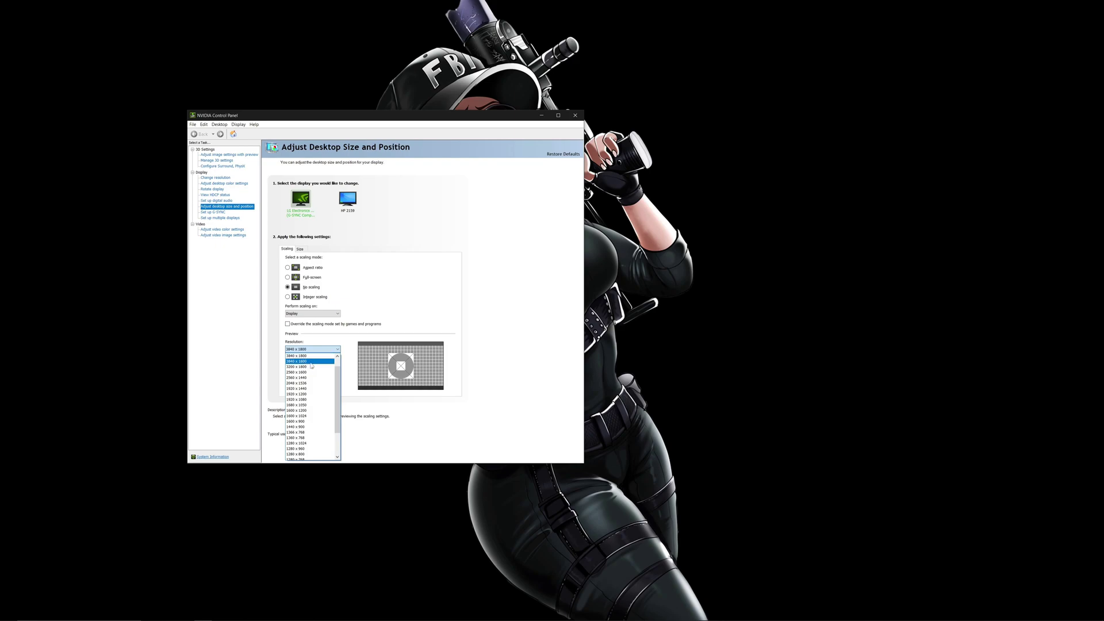
pyautogui.click(313, 363)
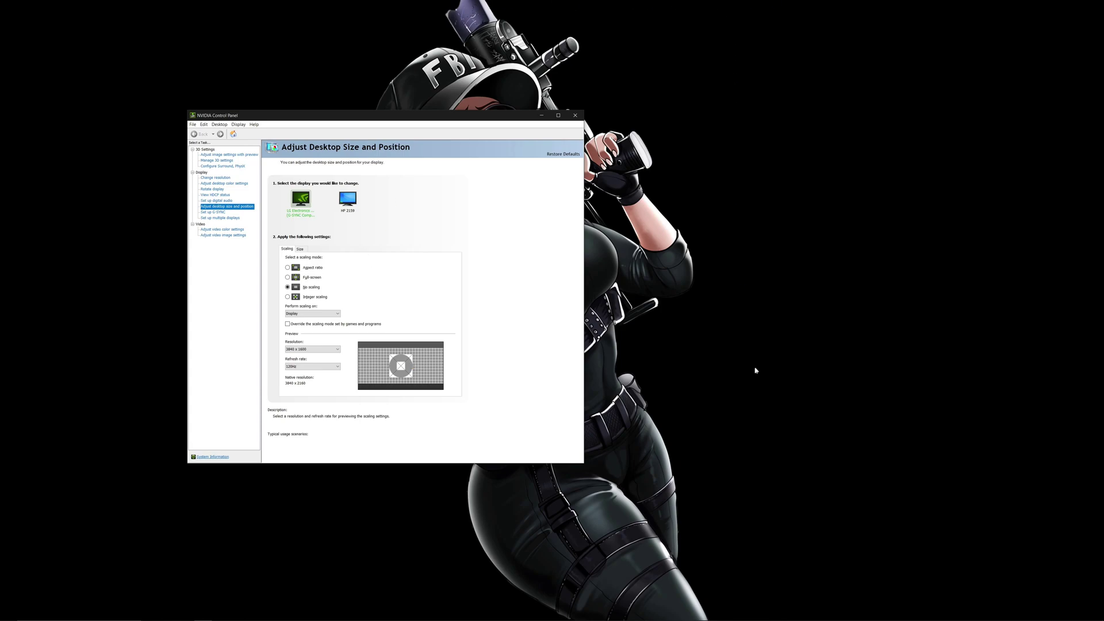
pyautogui.click(334, 350)
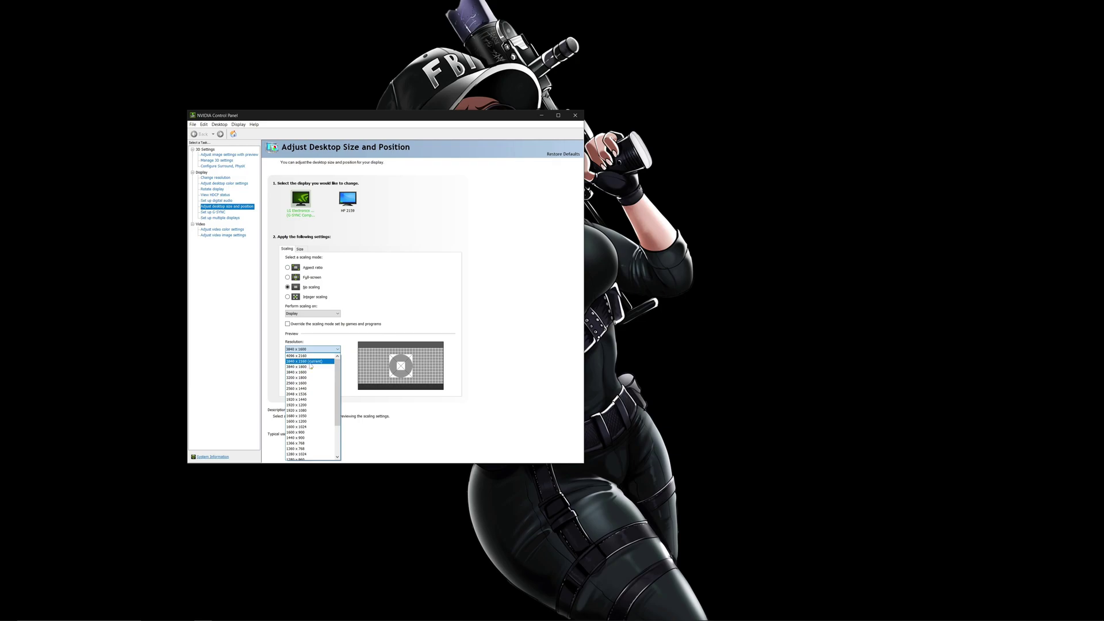
pyautogui.click(309, 361)
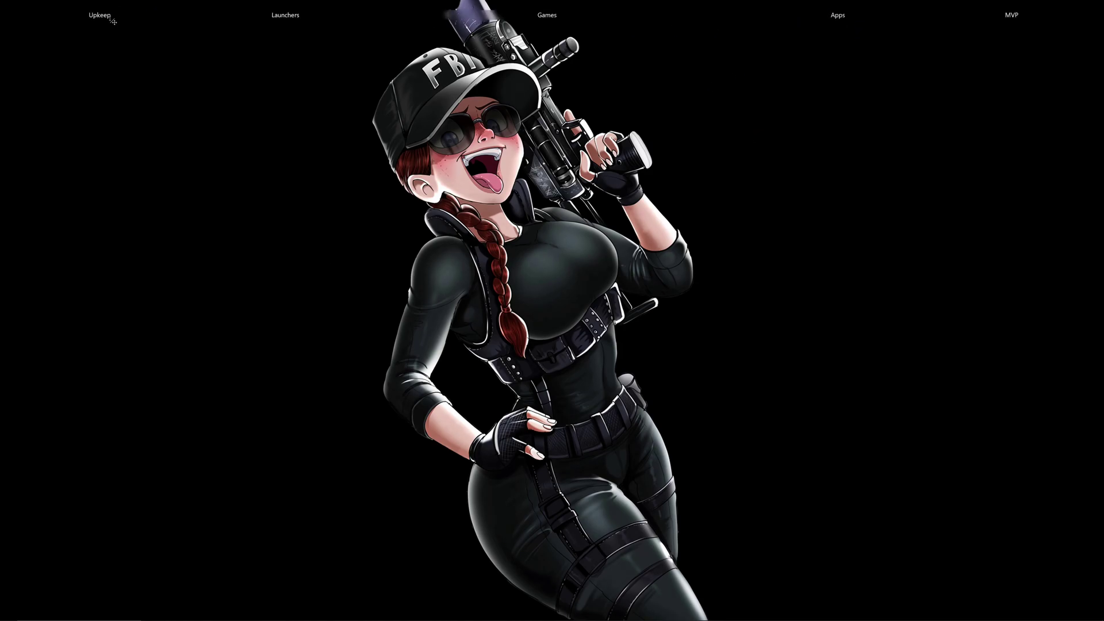
pyautogui.moveTo(99, 15)
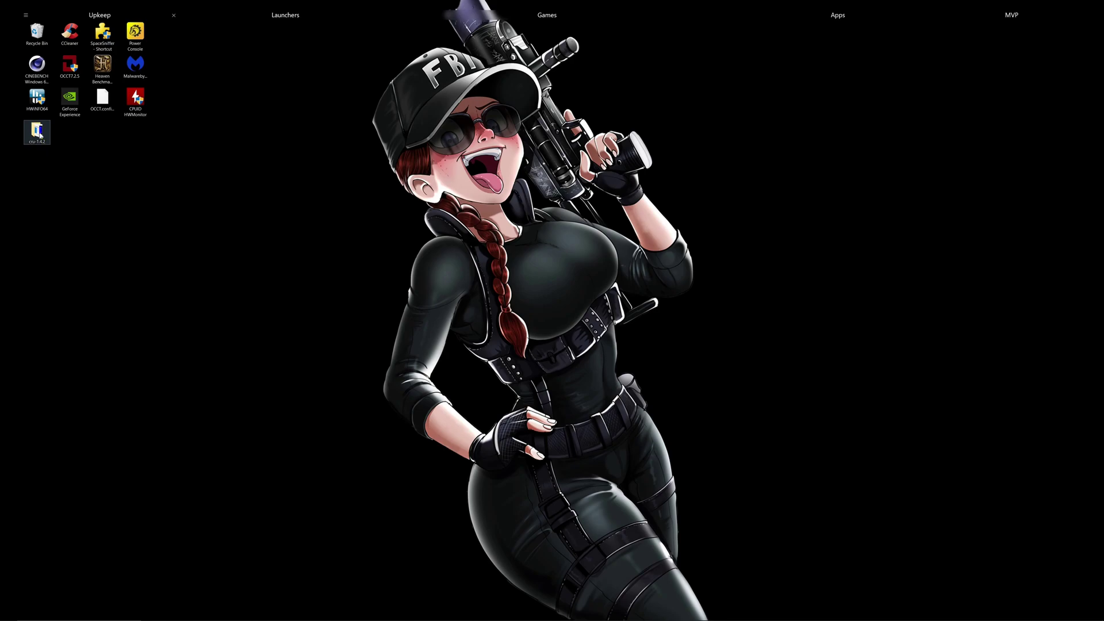
# Open the cru-1.4.2 folder from the desktop and select CRU.exe.
pyautogui.doubleClick(38, 132)
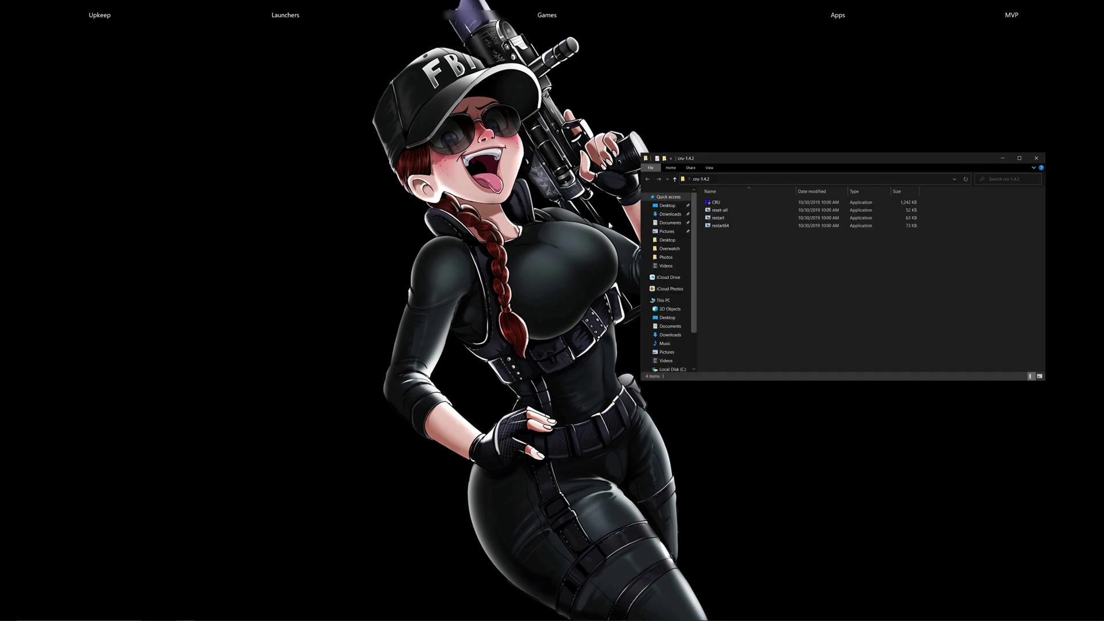
pyautogui.click(732, 206)
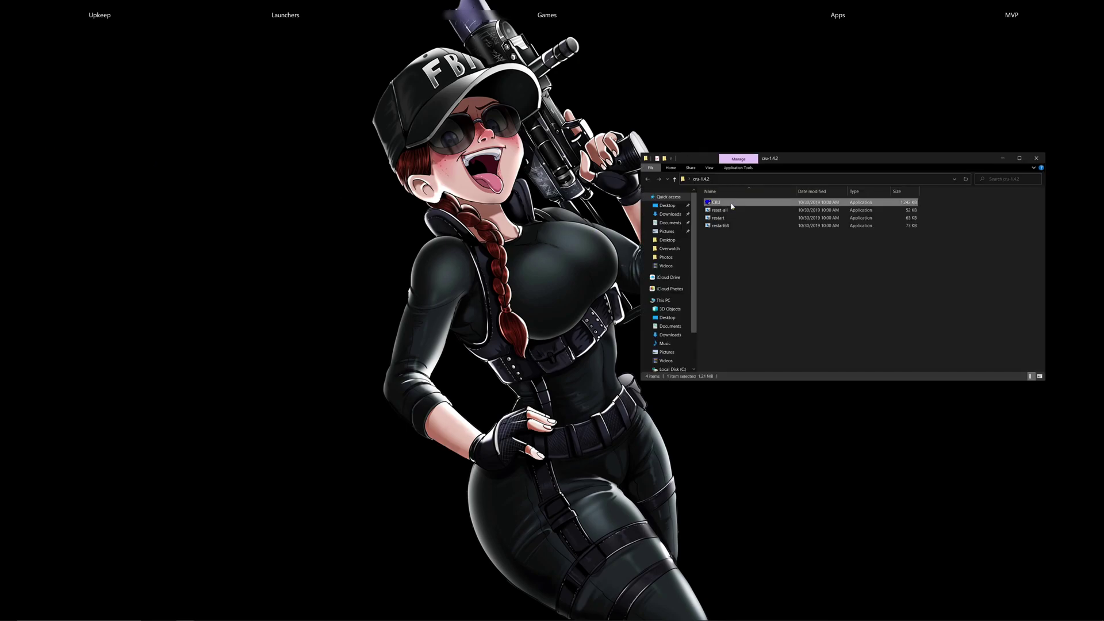
# Launch CRU and delete the 3840x1600 @ 88 Hz detailed resolution.
pyautogui.doubleClick(733, 206)
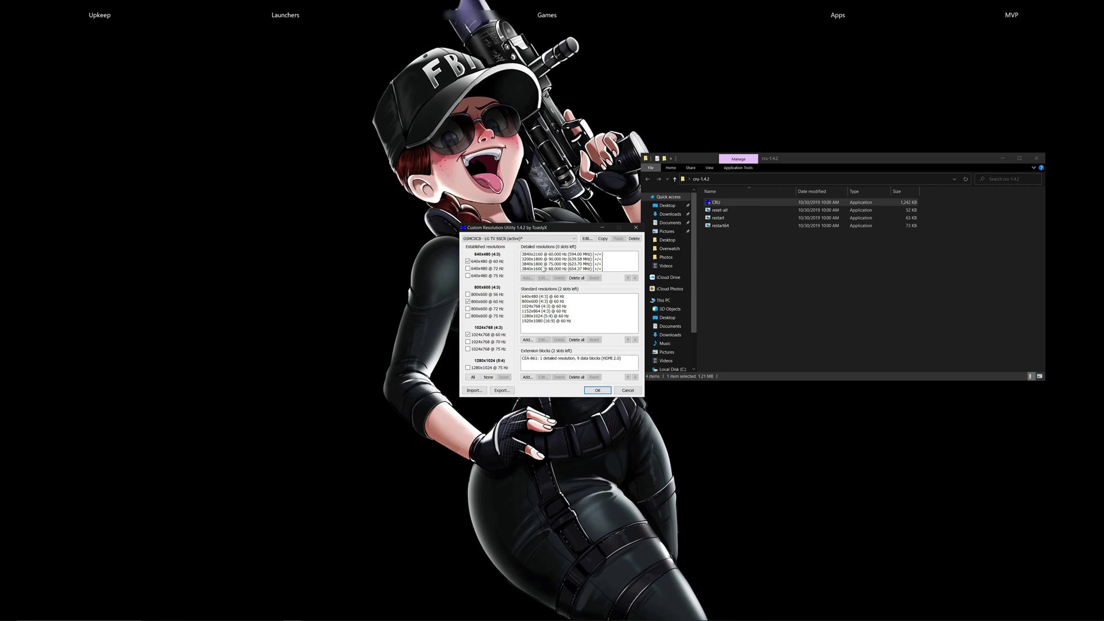
pyautogui.click(539, 268)
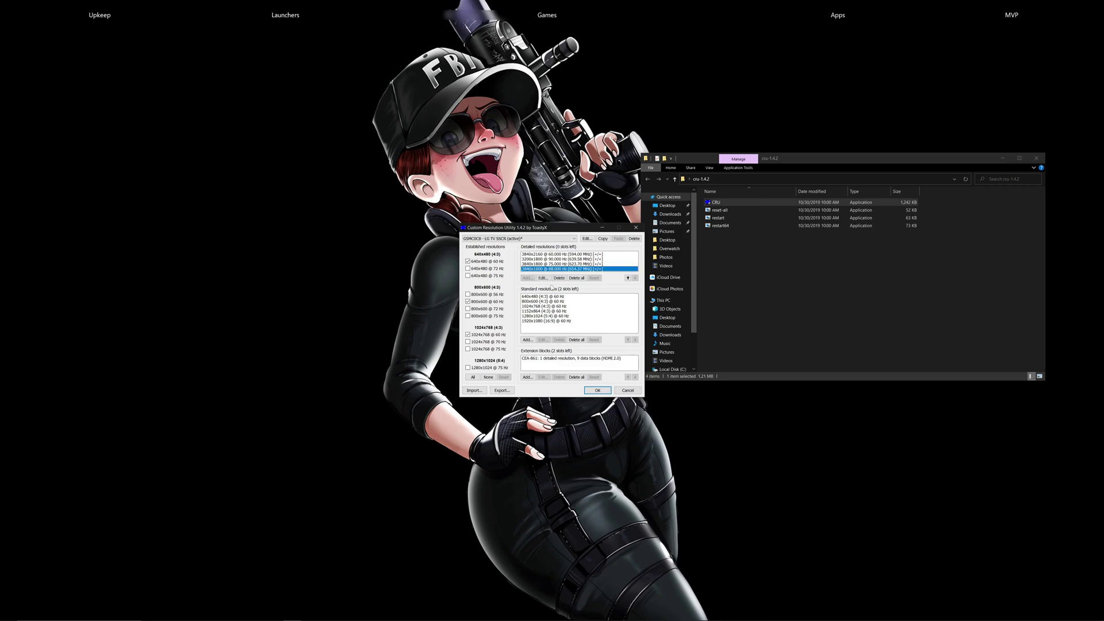
pyautogui.click(559, 278)
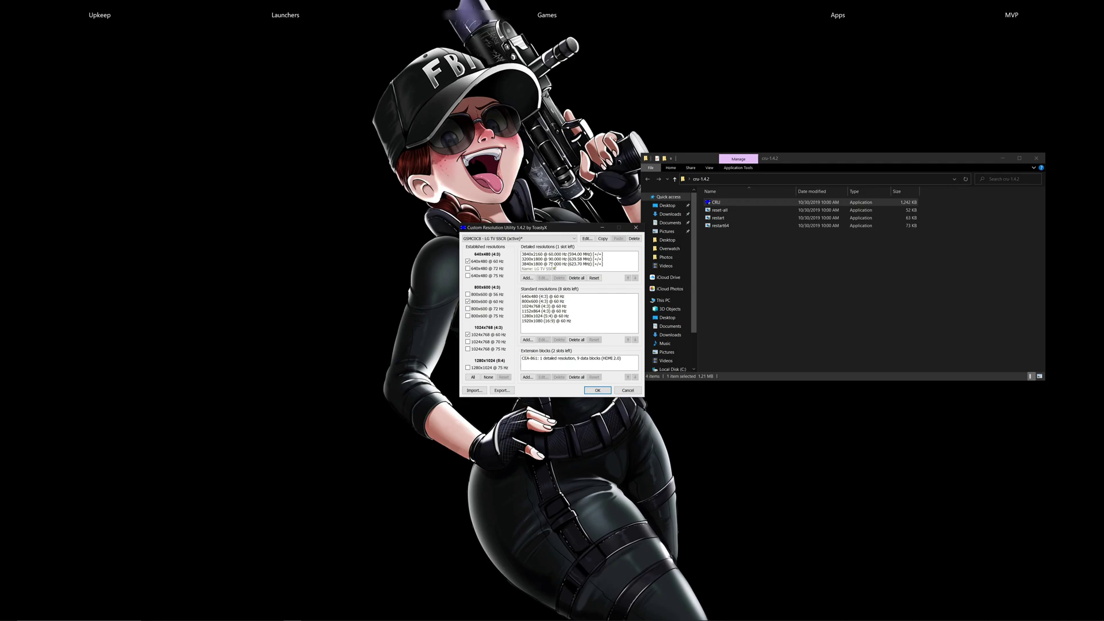
# Add a 3840x1600 detailed resolution with 1600 vertical active lines and an adjusted refresh rate, then save CRU.
pyautogui.click(528, 279)
pyautogui.press('Tab')
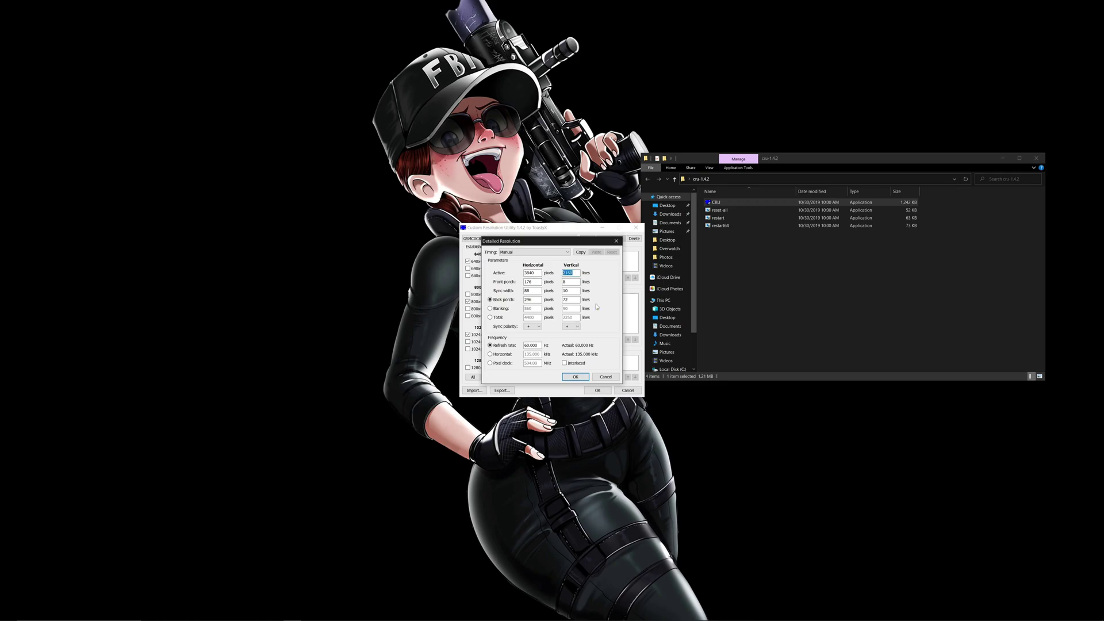
pyautogui.write('16')
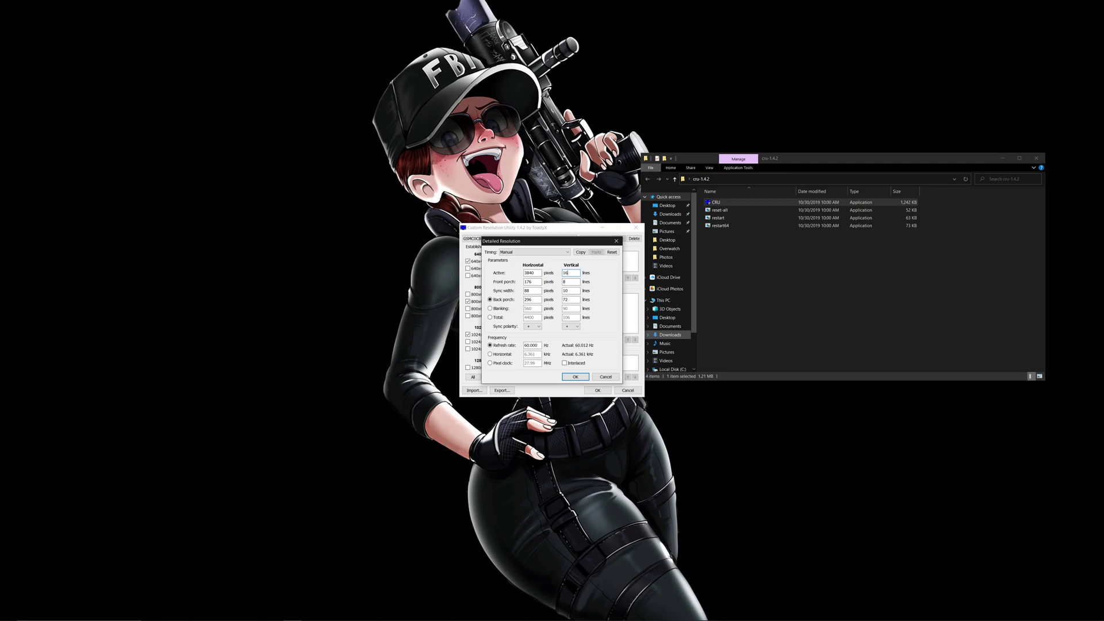
pyautogui.write('00')
pyautogui.doubleClick(537, 347)
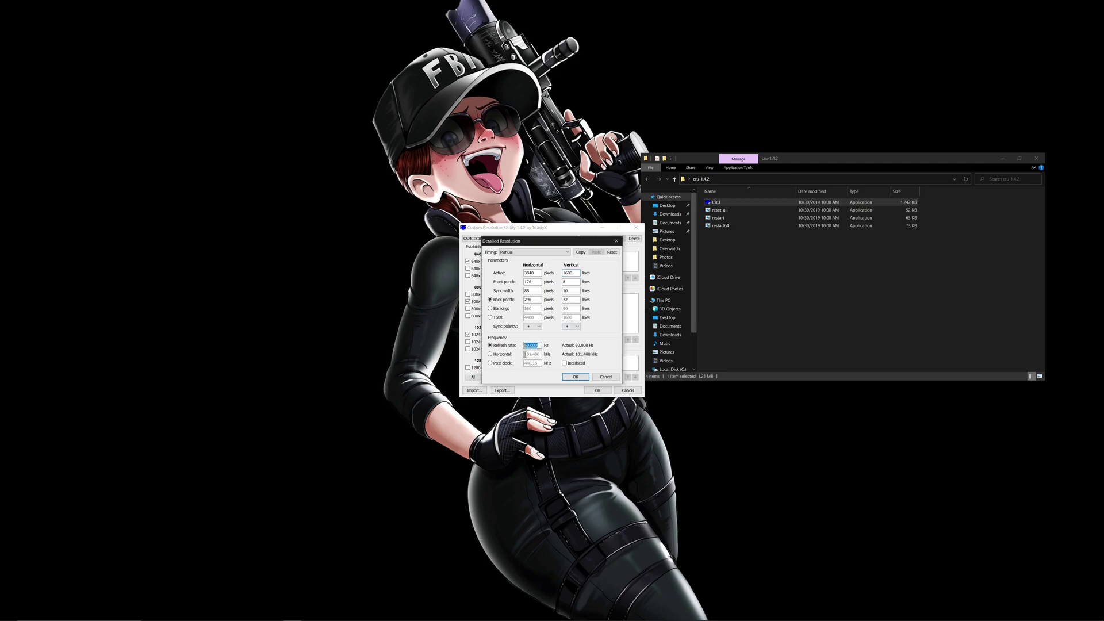
pyautogui.write('90')
pyautogui.doubleClick(523, 348)
pyautogui.write('5')
pyautogui.write('0')
pyautogui.click(575, 377)
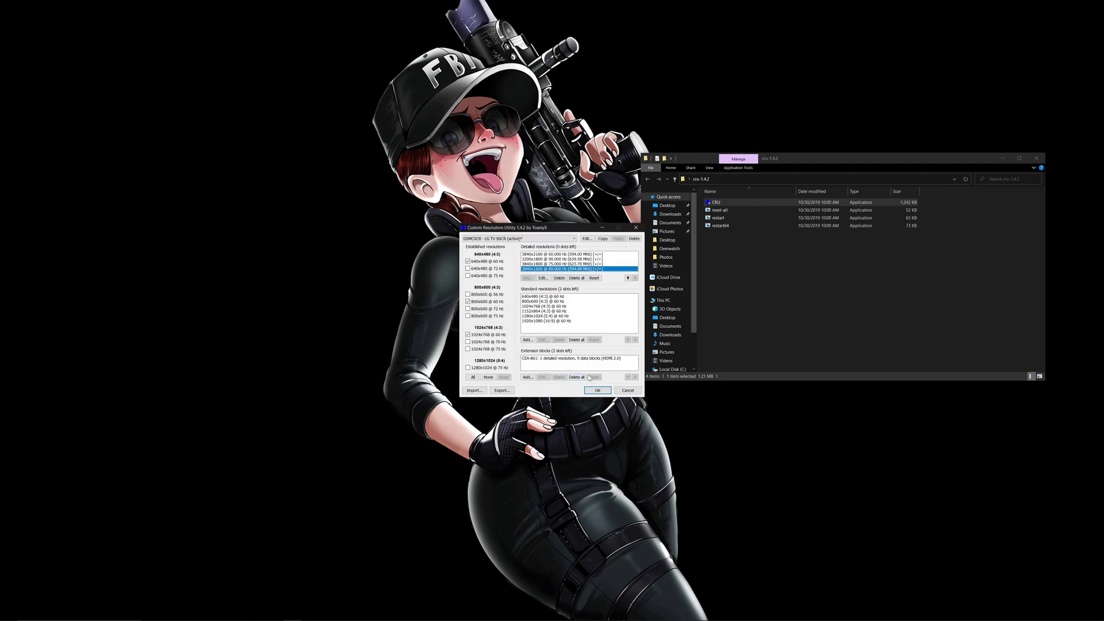
pyautogui.click(598, 391)
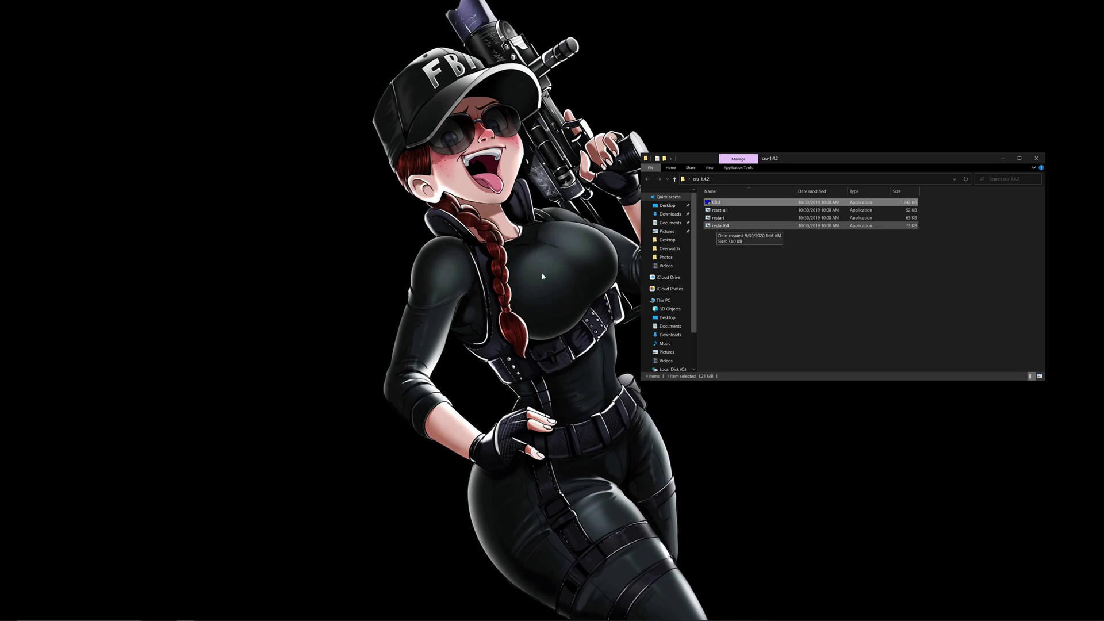
pyautogui.moveTo(216, 613)
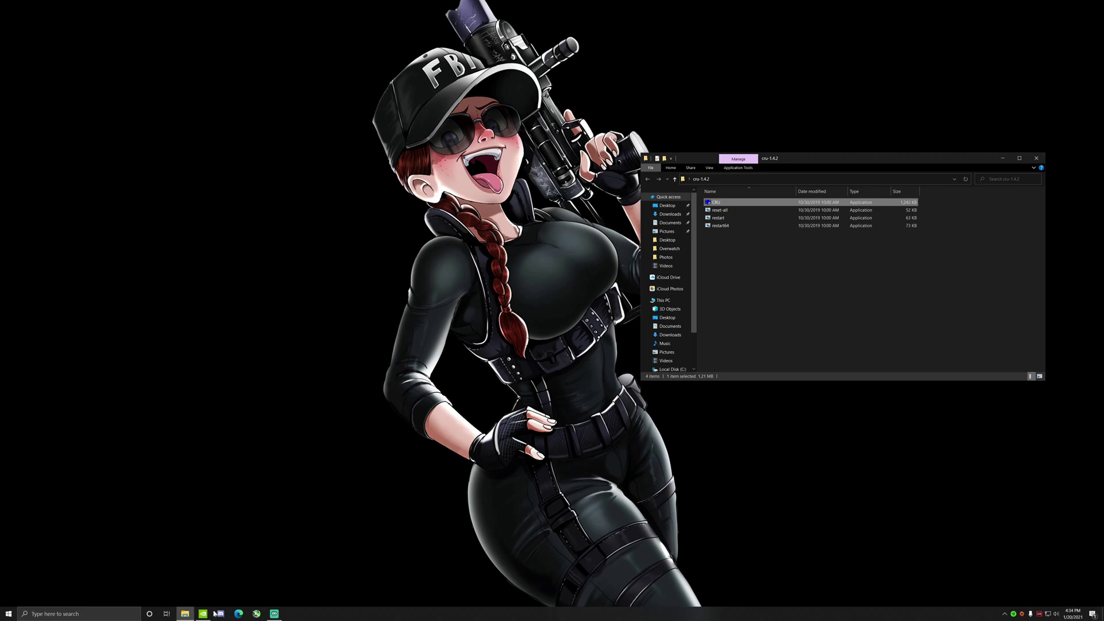
# Open NVIDIA Control Panel's Change resolution page for the LG TV.
pyautogui.click(203, 613)
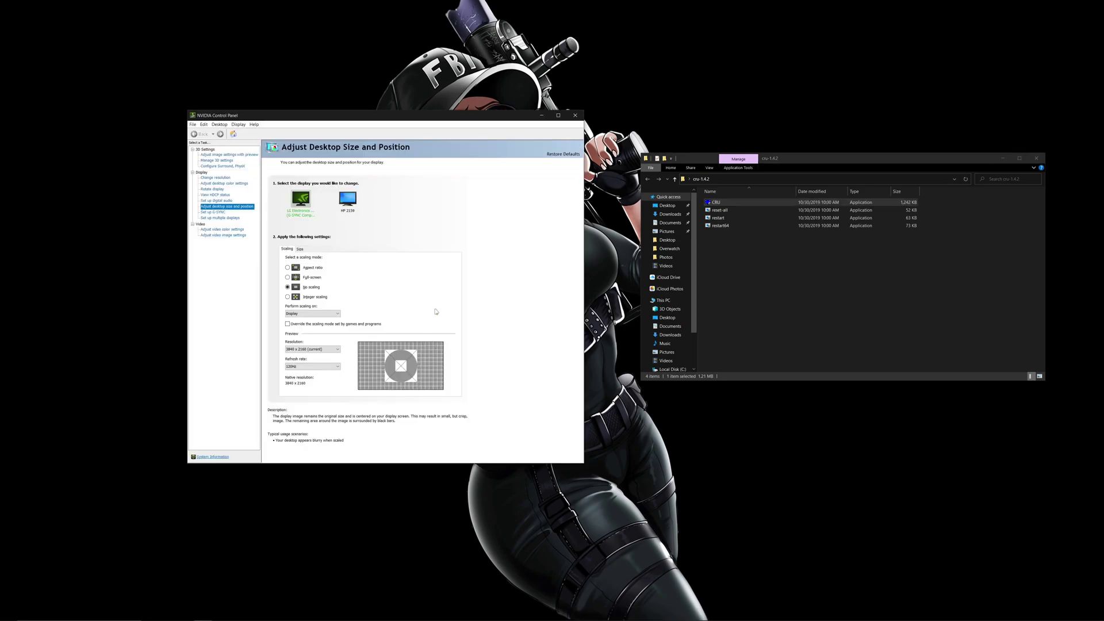
pyautogui.click(219, 178)
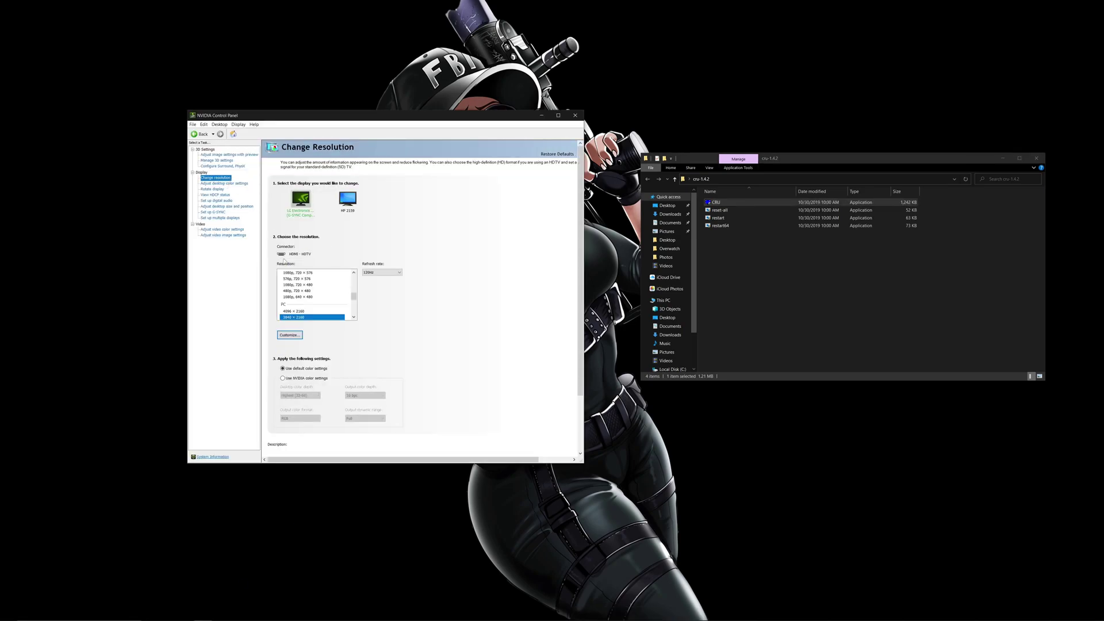
pyautogui.scroll(-1, 329, 289)
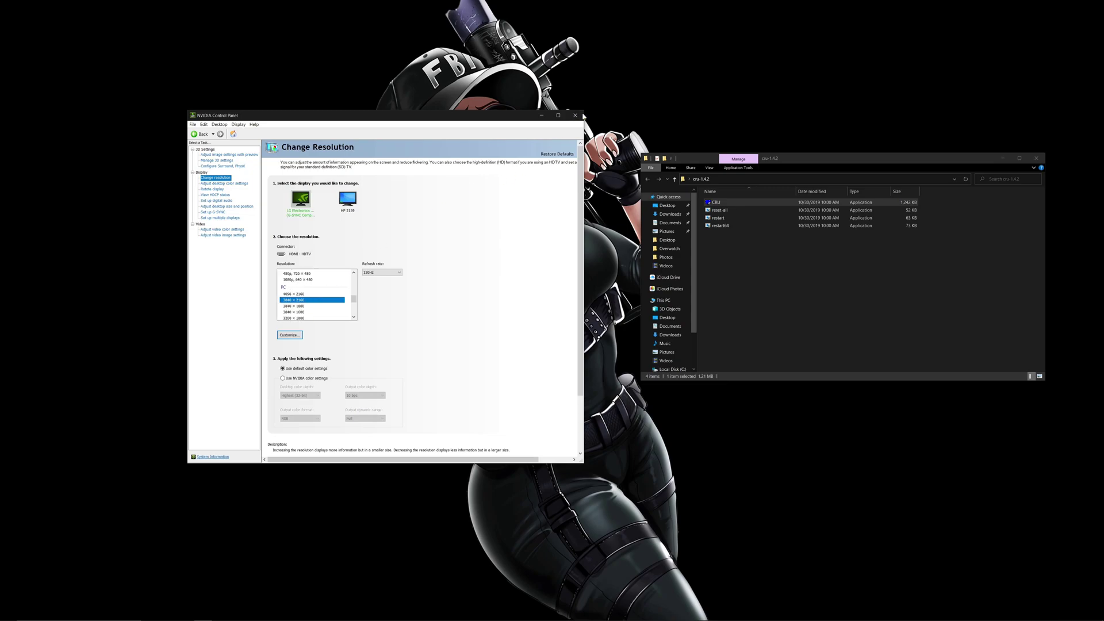
pyautogui.click(578, 116)
pyautogui.scroll(-1, 308, 302)
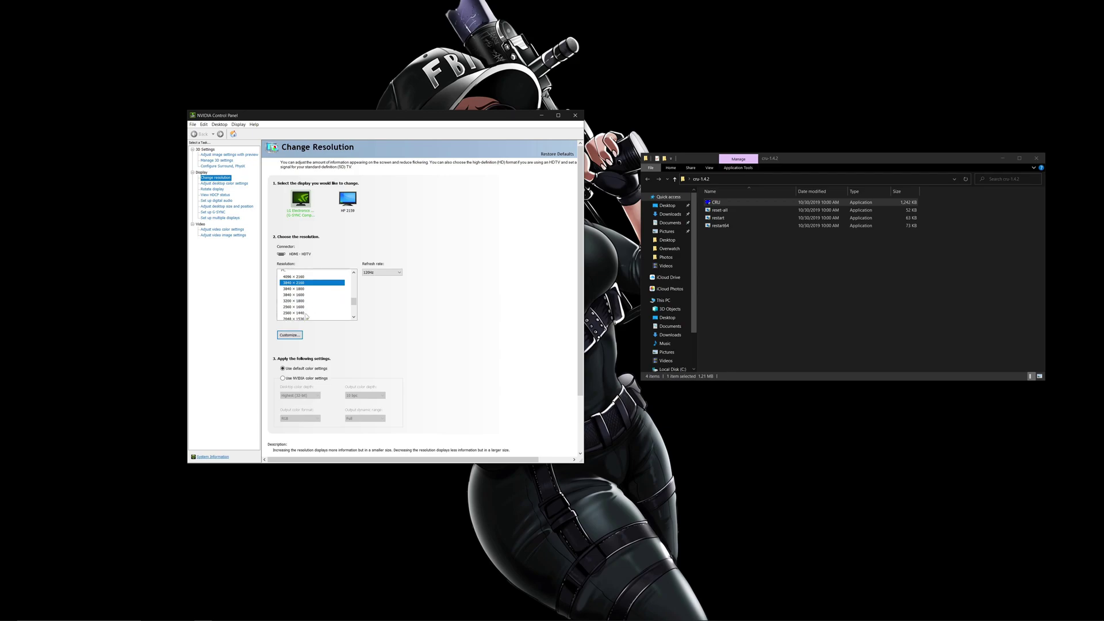
# Select 3840 × 1600 as the resolution with a 120Hz refresh rate.
pyautogui.click(302, 289)
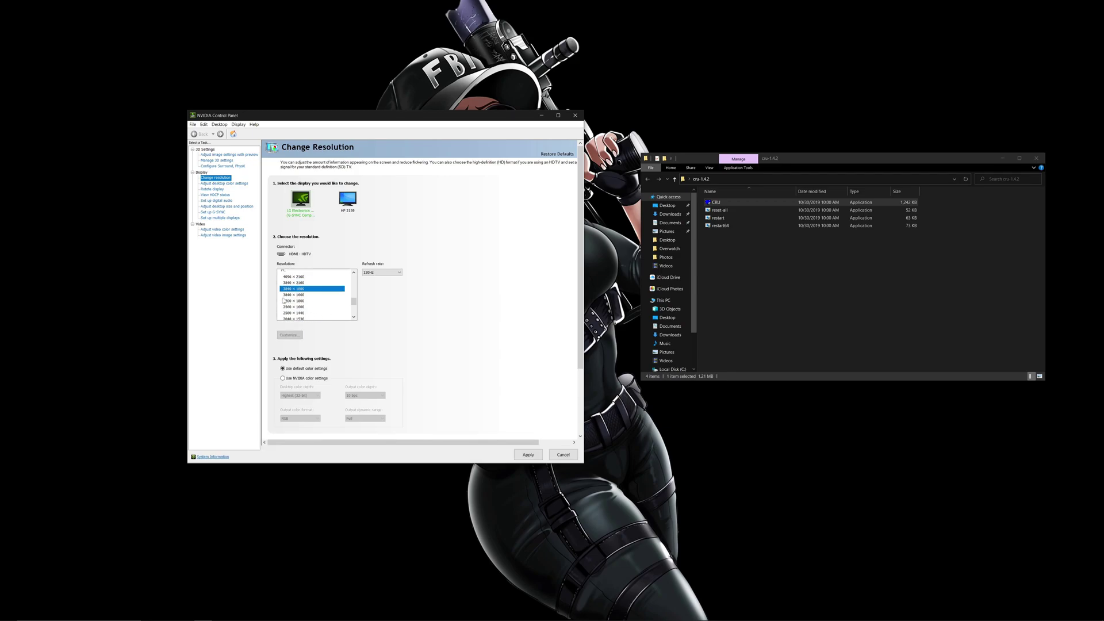
pyautogui.click(301, 295)
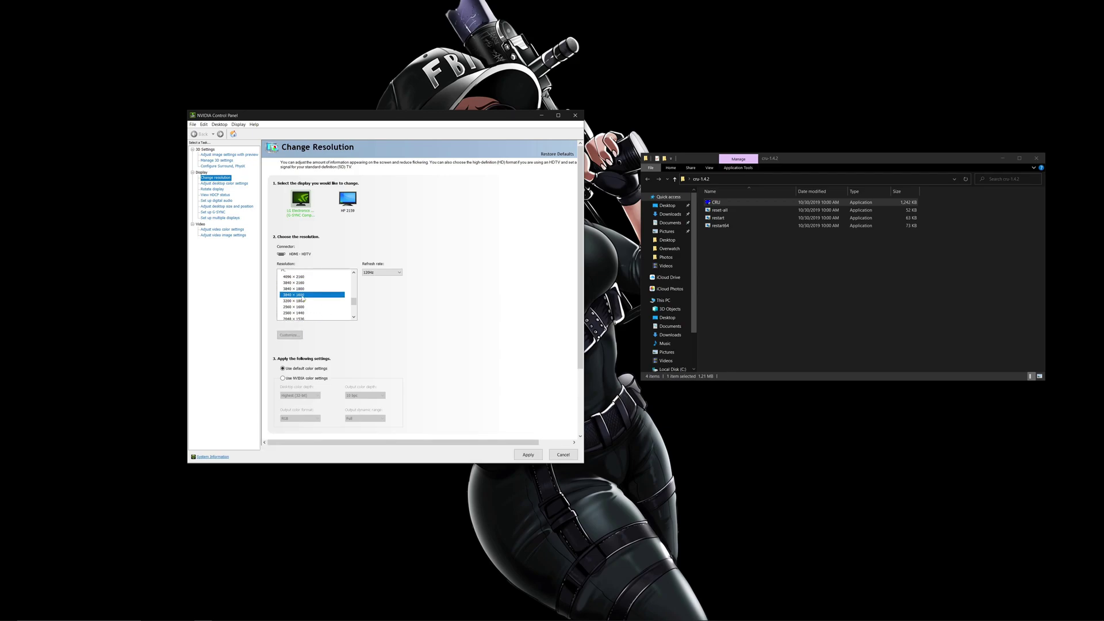
pyautogui.click(387, 272)
pyautogui.click(371, 280)
pyautogui.click(382, 278)
pyautogui.click(381, 273)
pyautogui.click(381, 273)
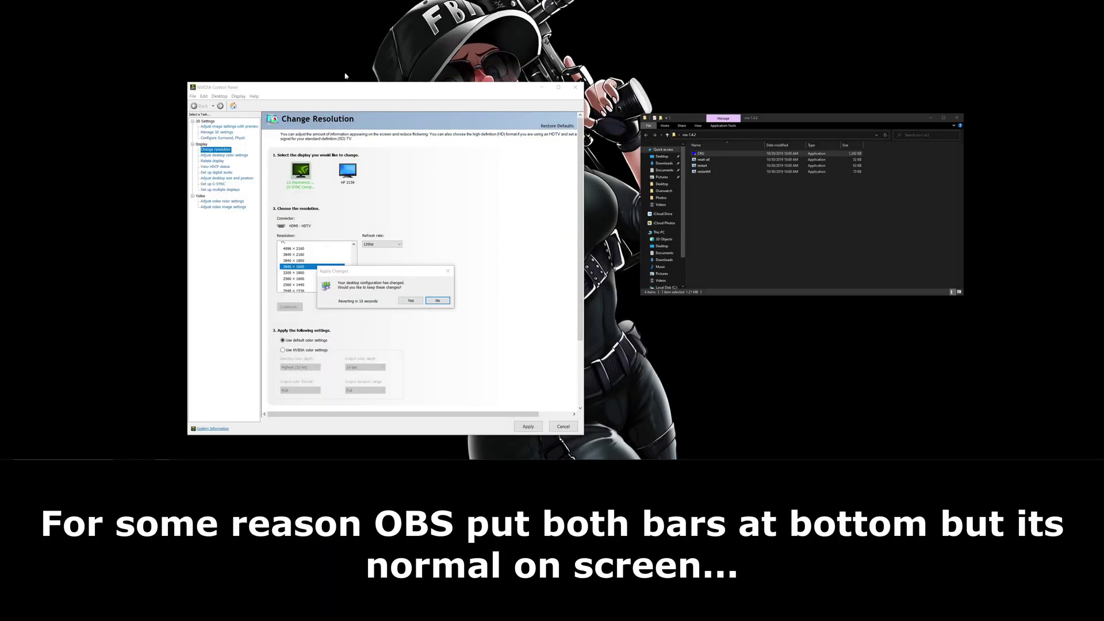
# Accept the Apply Changes prompt to keep 3840x1600 at 120Hz.
pyautogui.click(410, 300)
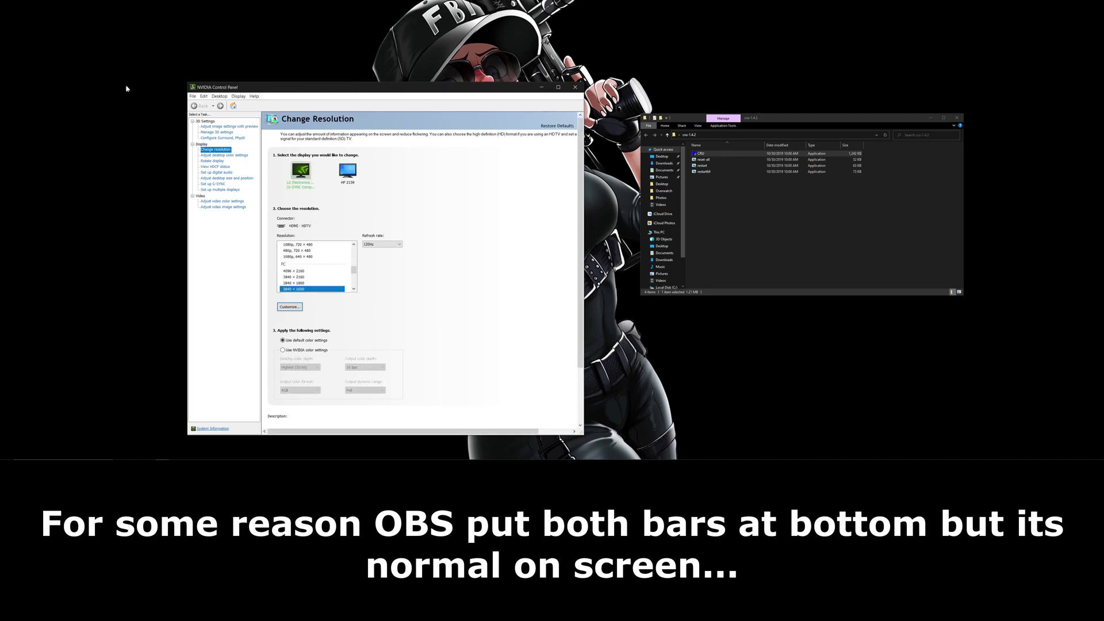